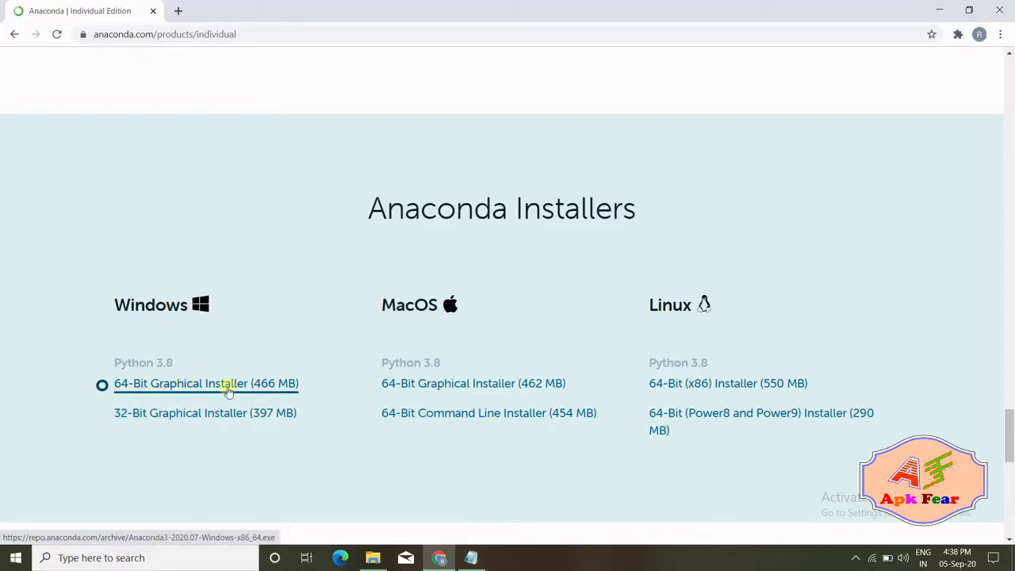
Check in This PC's system properties whether the computer runs a 32-bit or 64-bit operating system.
{"action": "left_click", "coordinate": [372, 557]}
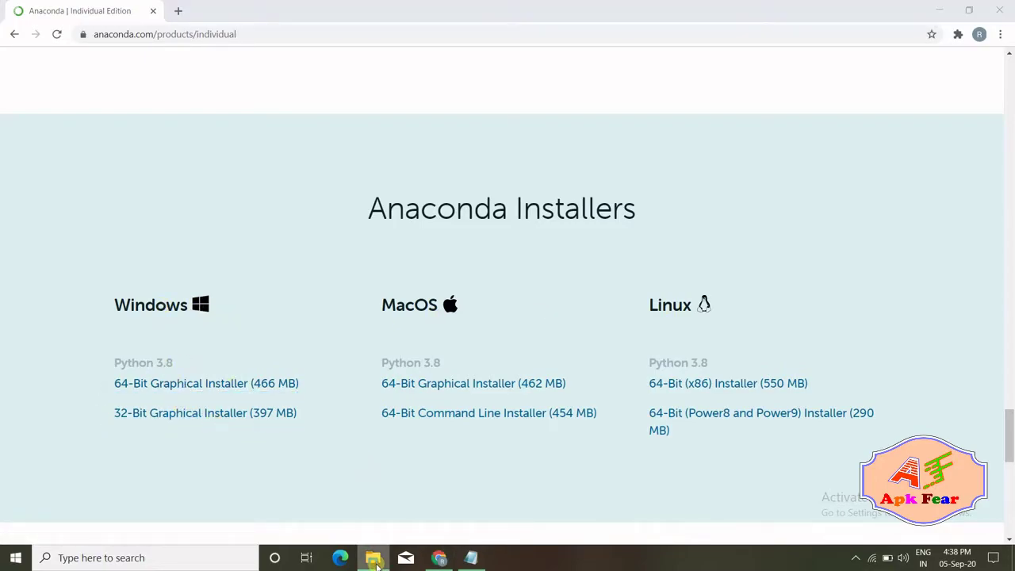
{"action": "right_click", "coordinate": [46, 324]}
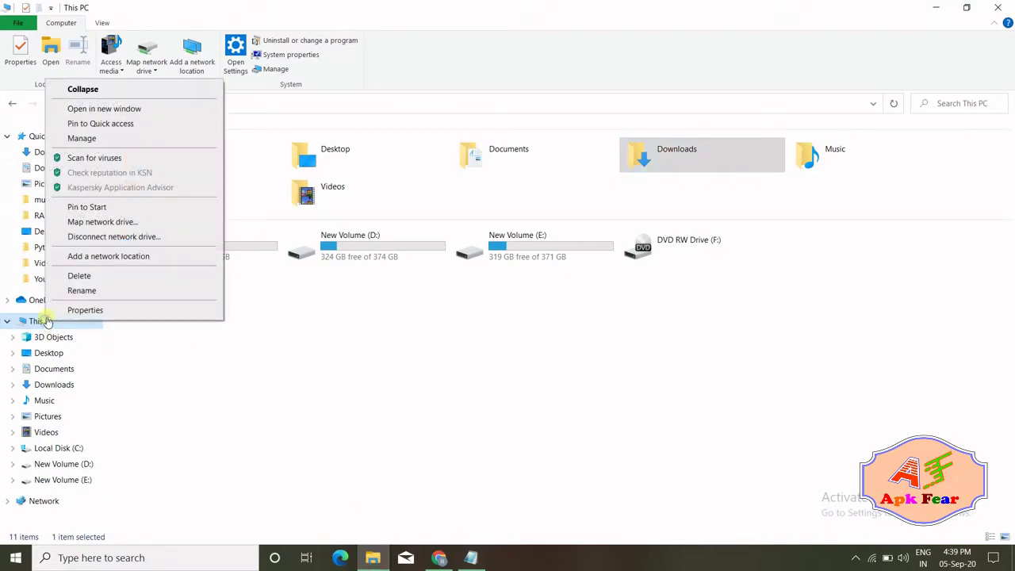
{"action": "left_click", "coordinate": [79, 311]}
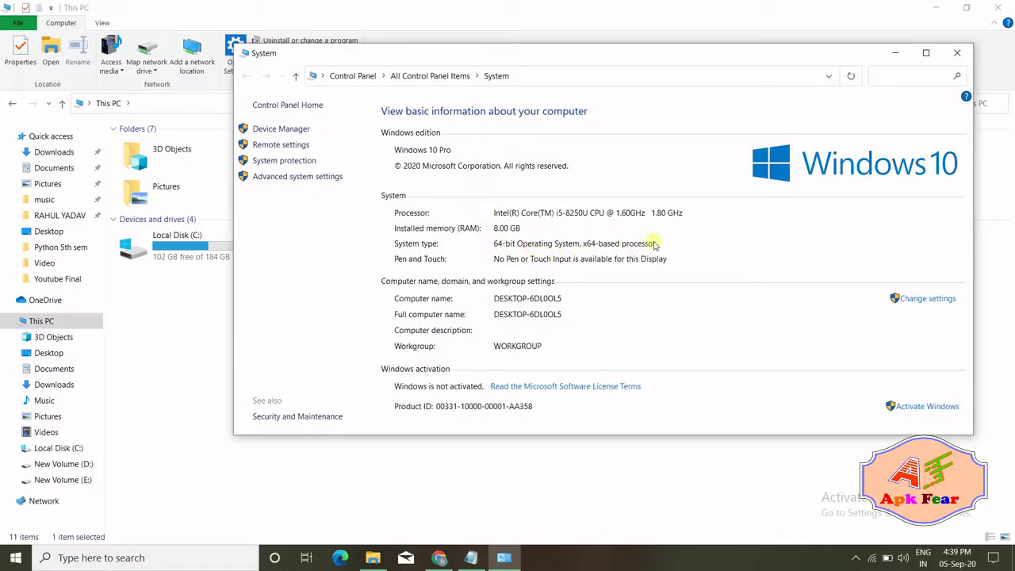
{"action": "left_click", "coordinate": [958, 52]}
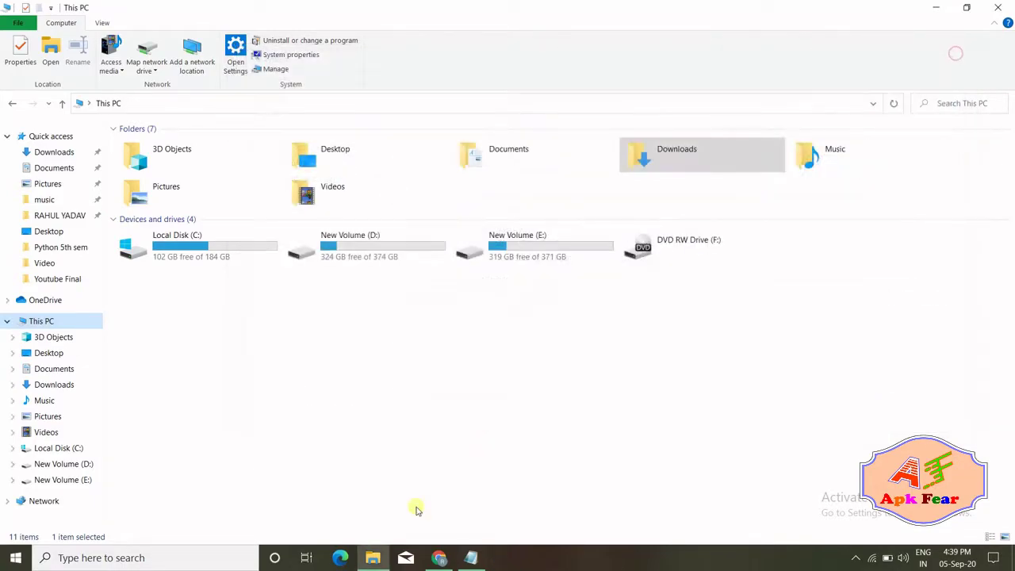
Return to the Anaconda page in Chrome, start downloading the Windows 64-Bit Graphical Installer, and cancel that download.
{"action": "left_click", "coordinate": [439, 557]}
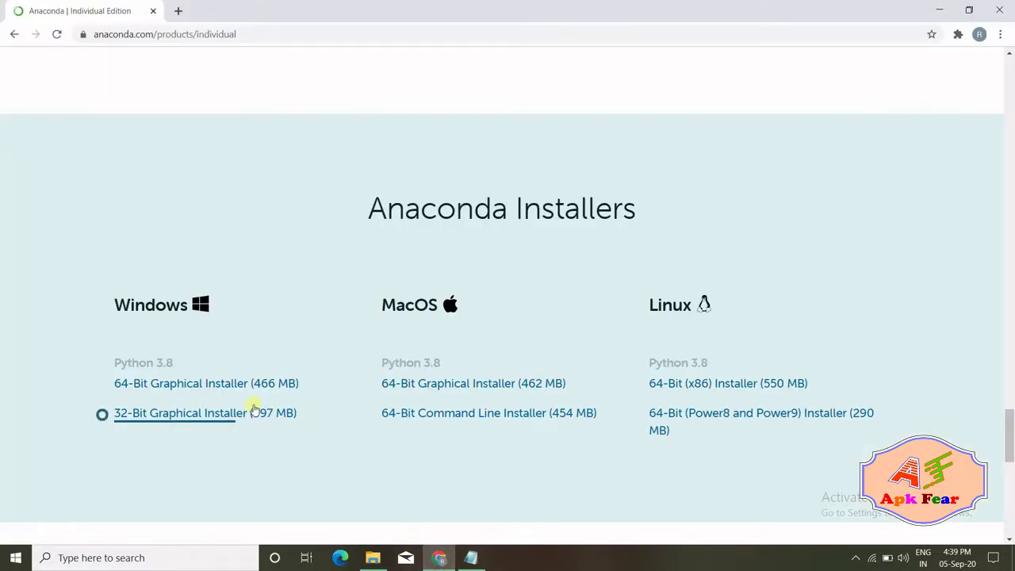
{"action": "left_click", "coordinate": [212, 385]}
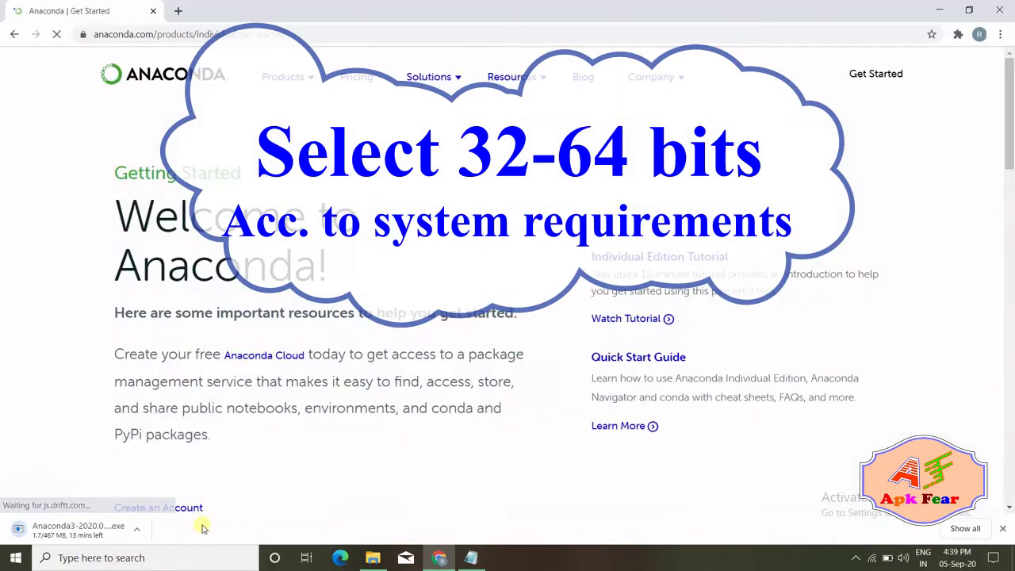
{"action": "left_click", "coordinate": [139, 531]}
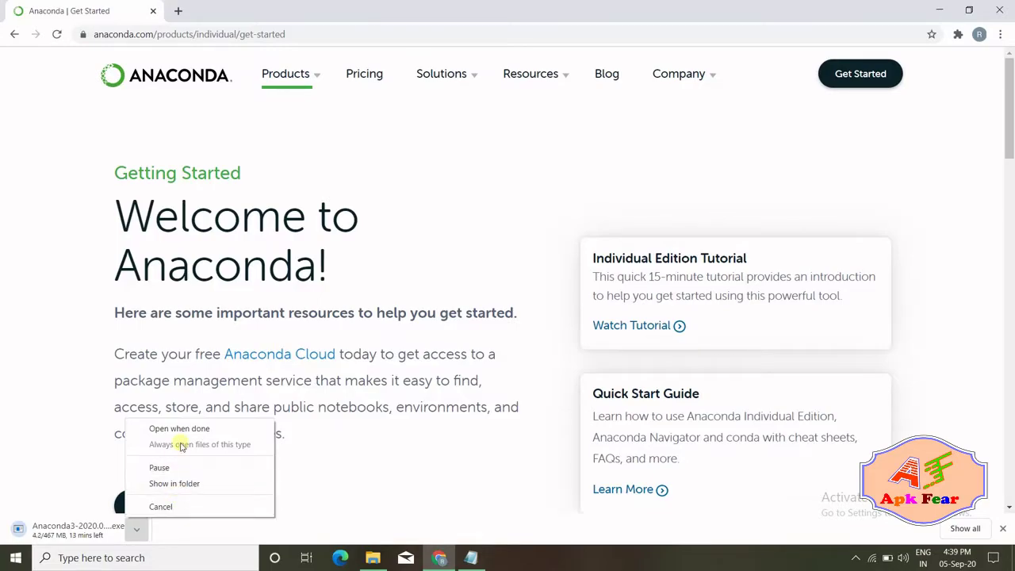
{"action": "left_click", "coordinate": [179, 506]}
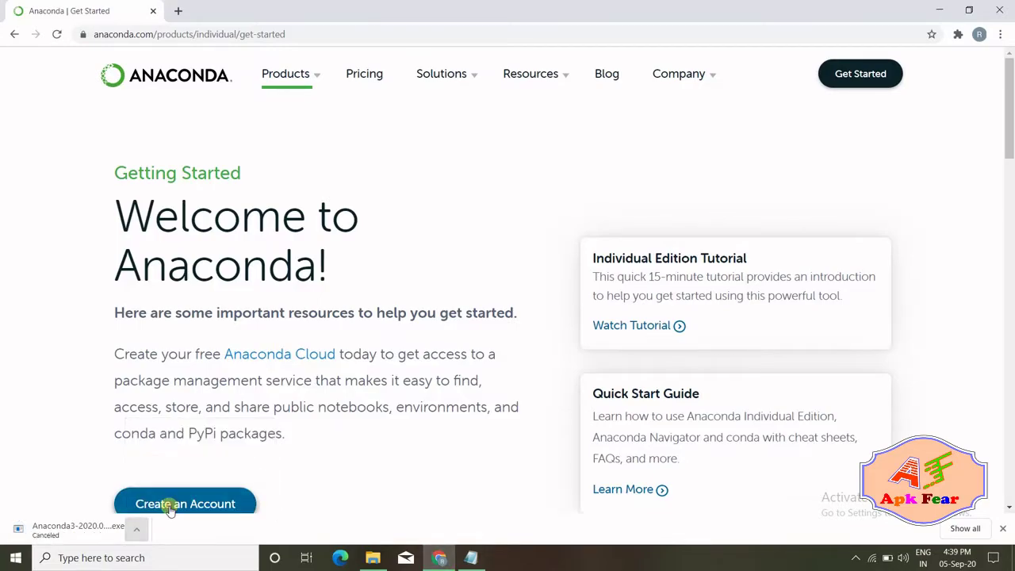
In the open Notepad file, add the lines "i have already download it" and "let's install", and minimize the window.
{"action": "left_click", "coordinate": [468, 560]}
{"action": "left_click_drag", "start_coordinate": [393, 322], "coordinate": [262, 319]}
{"action": "type", "text": "i "}
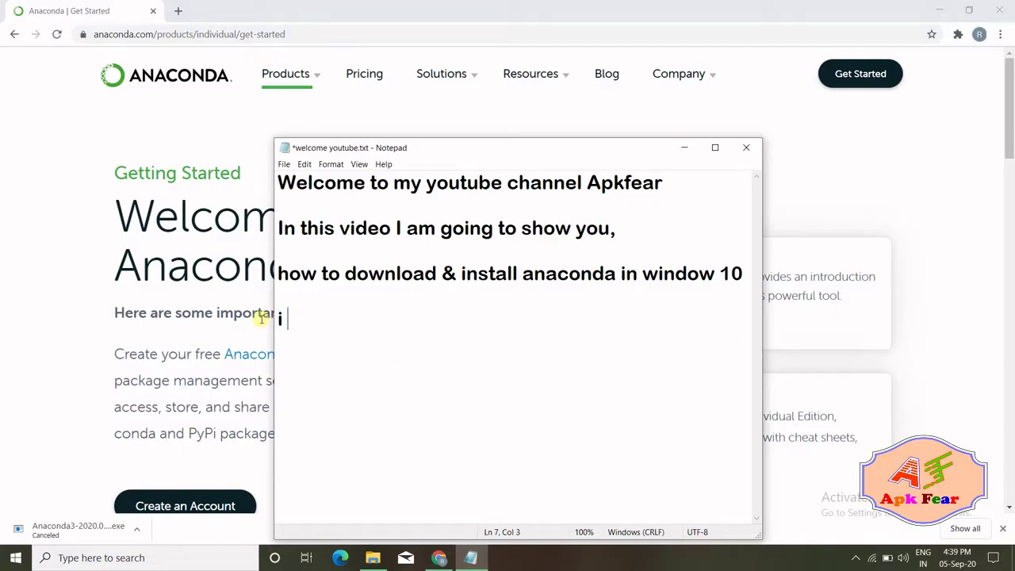
{"action": "type", "text": "have already"}
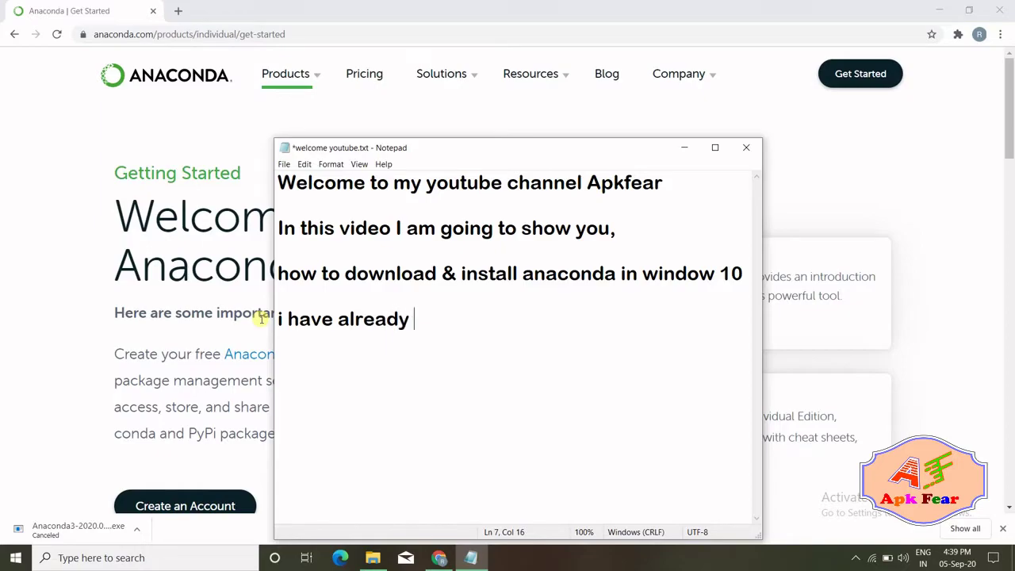
{"action": "type", "text": " download it  "}
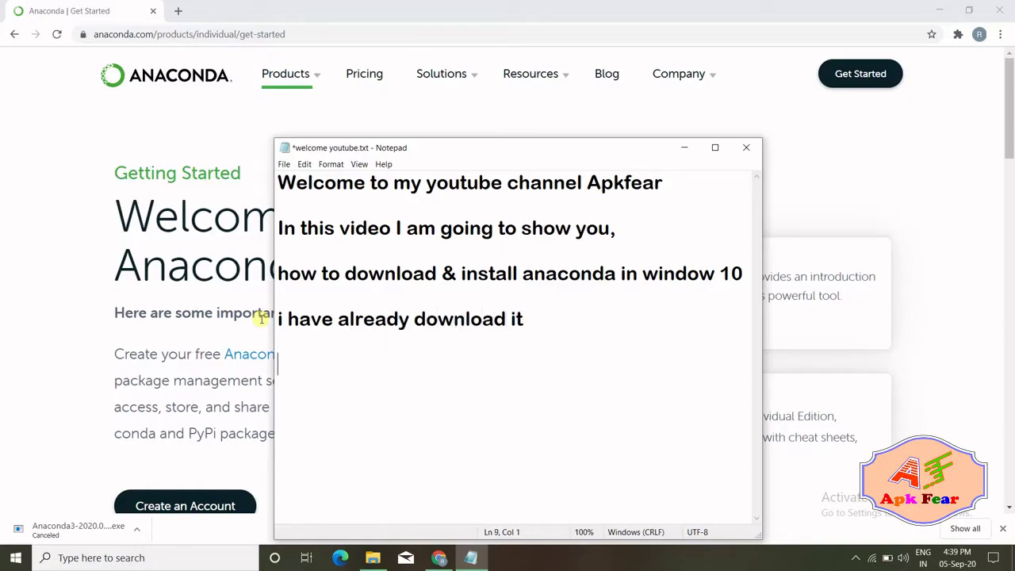
{"action": "type", "text": "let's install"}
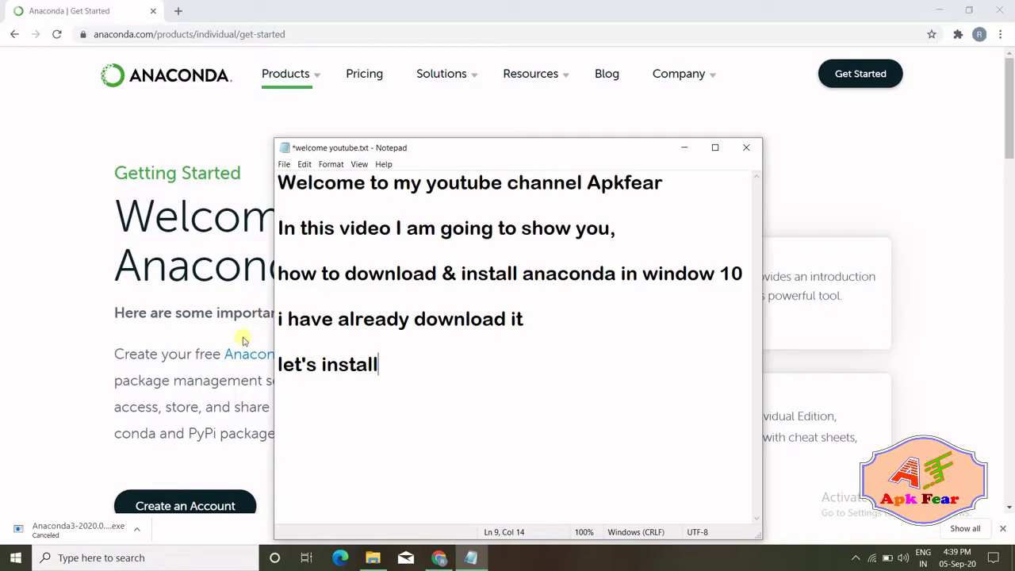
{"action": "left_click_drag", "start_coordinate": [399, 364], "coordinate": [252, 369]}
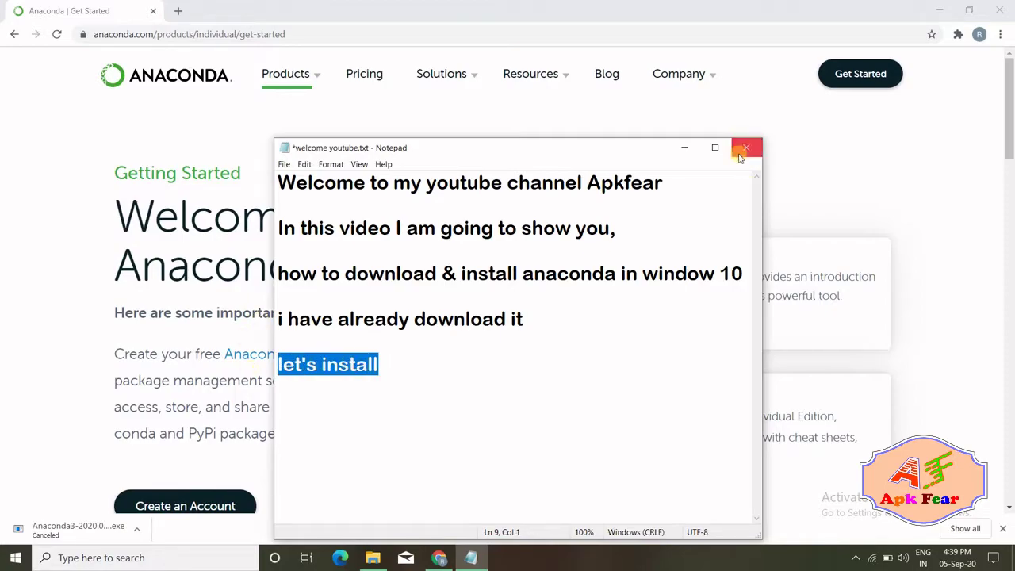
{"action": "left_click", "coordinate": [682, 148]}
Run Anaconda3-2020.07-Windows-x86_64.exe from the Downloads folder in File Explorer.
{"action": "left_click", "coordinate": [372, 555]}
{"action": "left_click", "coordinate": [72, 152]}
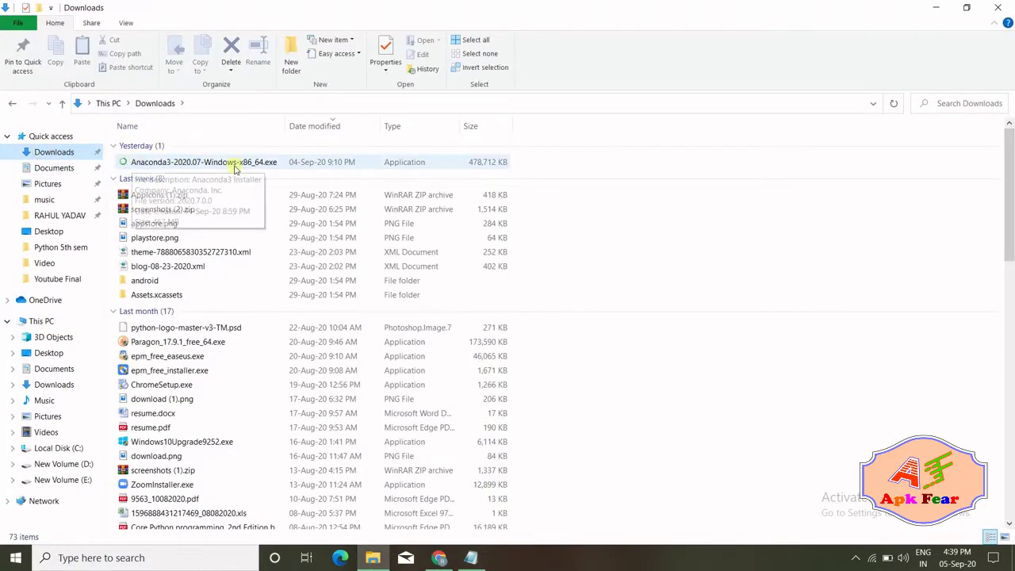
{"action": "double_click", "coordinate": [189, 164]}
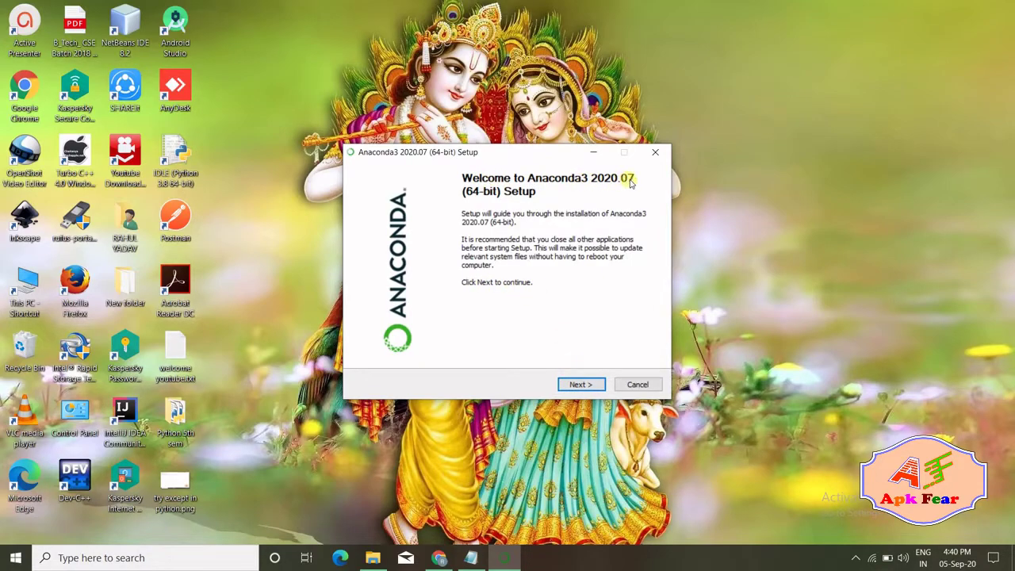
Proceed past the welcome page, accept the license agreement, and continue with the Just Me installation type.
{"action": "left_click", "coordinate": [592, 383]}
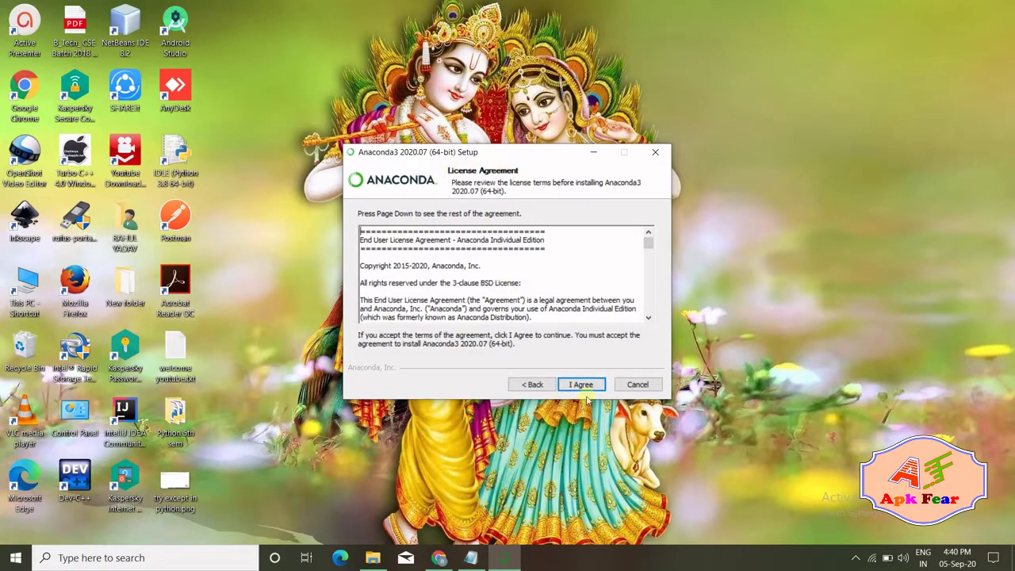
{"action": "left_click", "coordinate": [582, 387]}
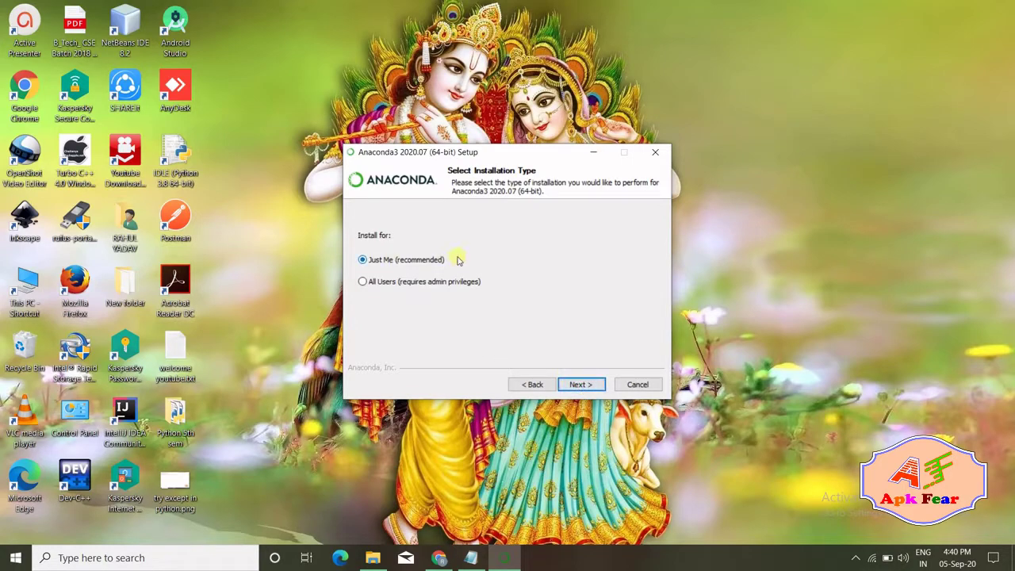
{"action": "left_click", "coordinate": [579, 383]}
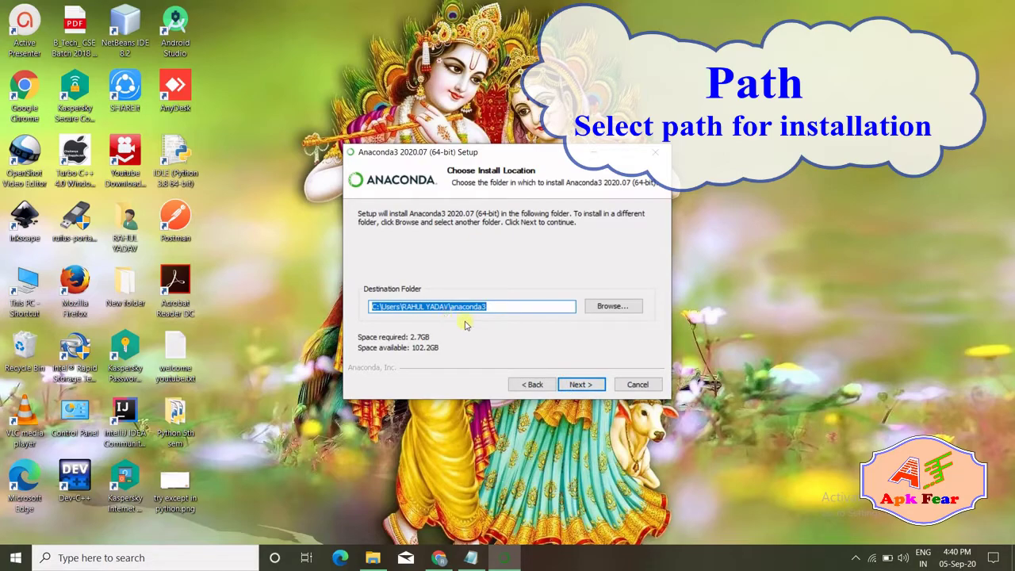
Accept the default destination folder for Anaconda3 and dismiss the warning about the space in its path.
{"action": "left_click", "coordinate": [578, 385]}
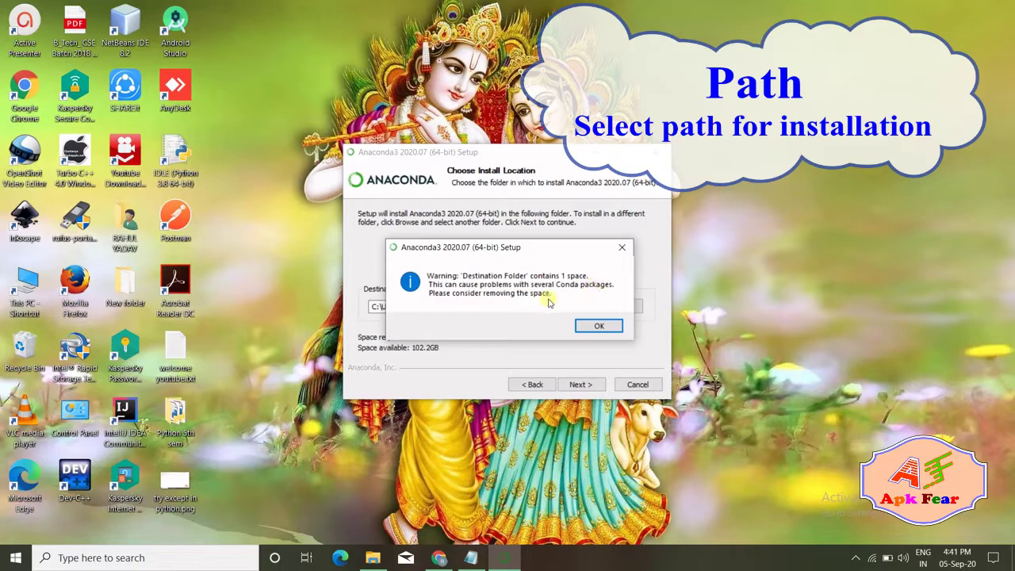
{"action": "left_click", "coordinate": [589, 327]}
{"action": "key", "text": "Return"}
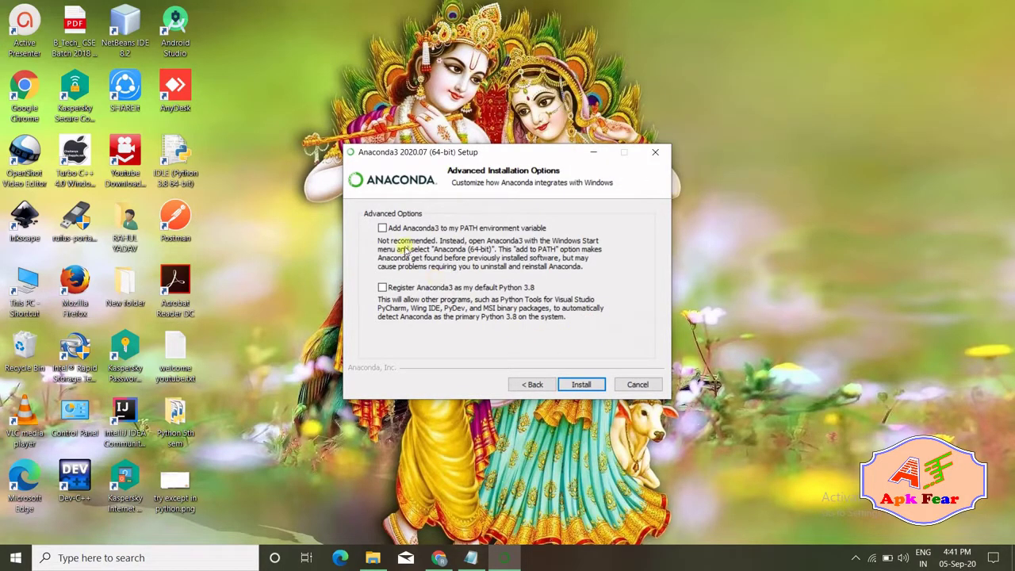
Choose to register Anaconda3 as the default Python 3.8 and start the installation.
{"action": "left_click", "coordinate": [383, 290]}
{"action": "left_click", "coordinate": [558, 357]}
{"action": "left_click", "coordinate": [580, 384]}
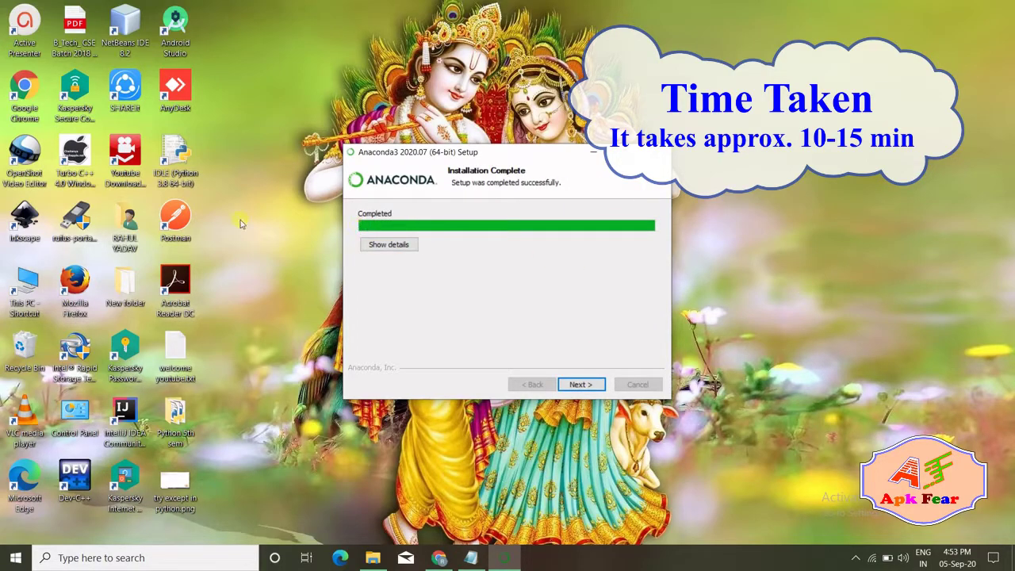
Finish the Anaconda3 setup with the Anaconda Individual Edition Tutorial and Learn More About Anaconda options cleared.
{"action": "left_click", "coordinate": [583, 384]}
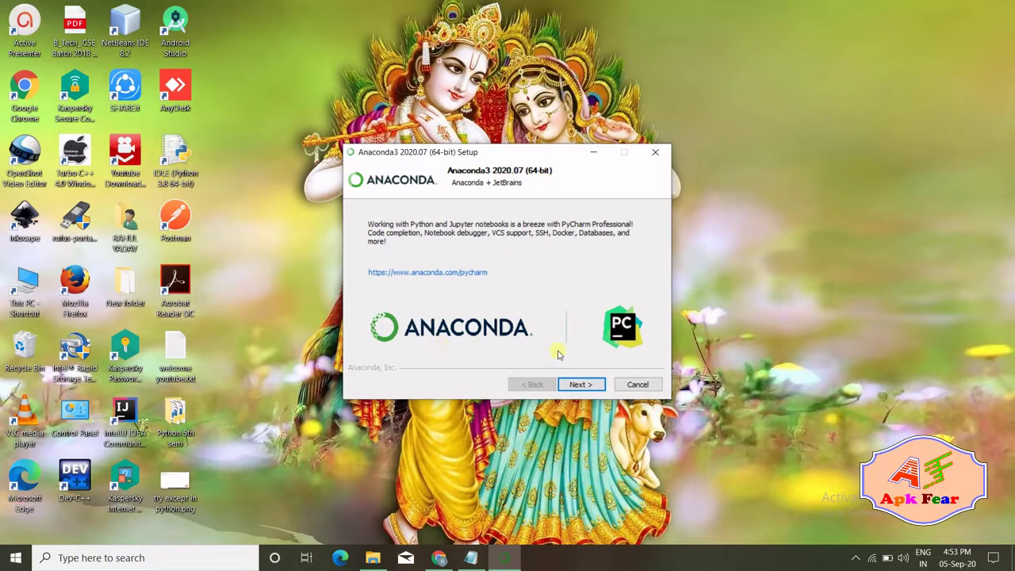
{"action": "left_click", "coordinate": [576, 386]}
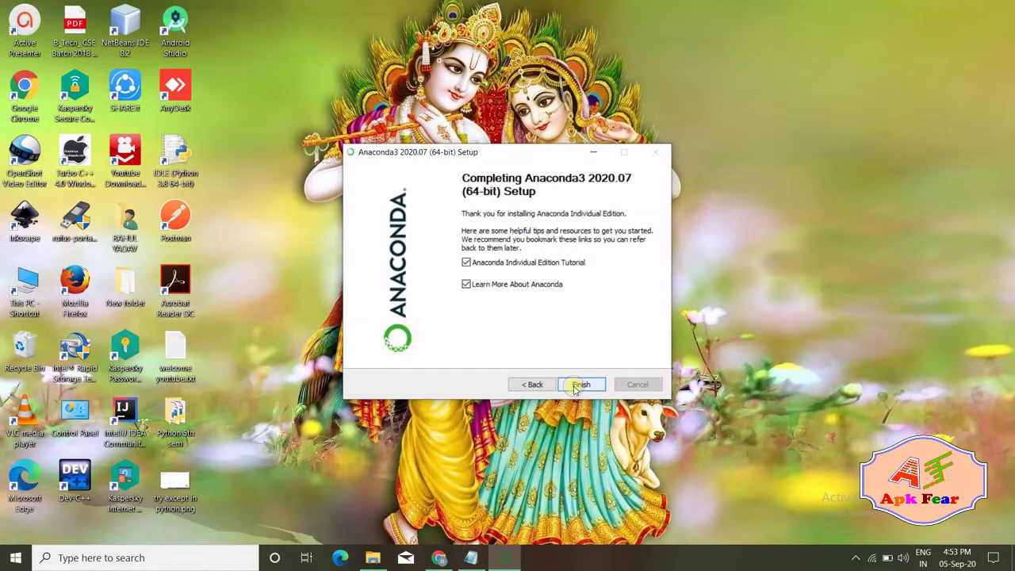
{"action": "left_click", "coordinate": [466, 285]}
{"action": "left_click", "coordinate": [466, 262]}
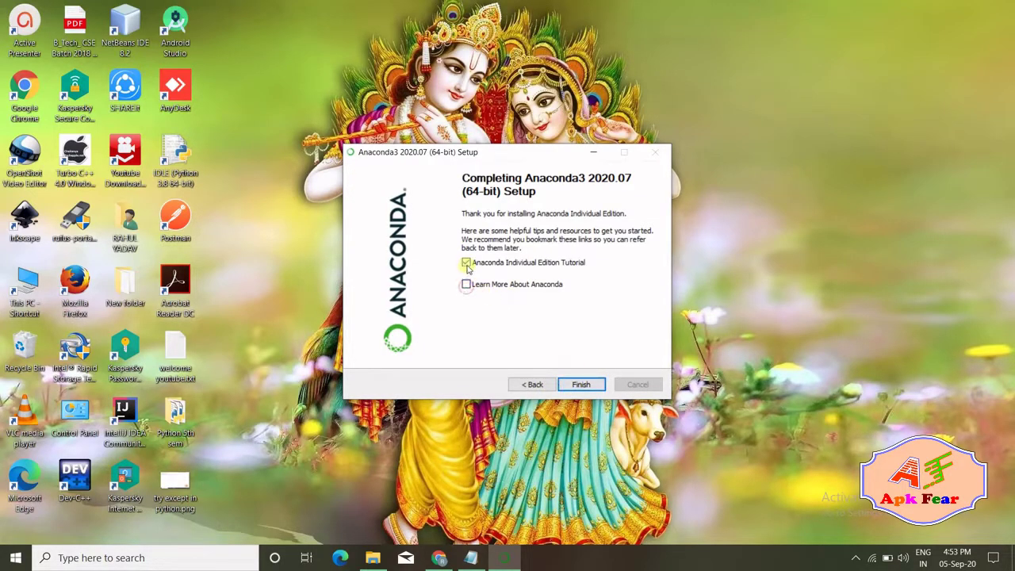
{"action": "left_click", "coordinate": [583, 386]}
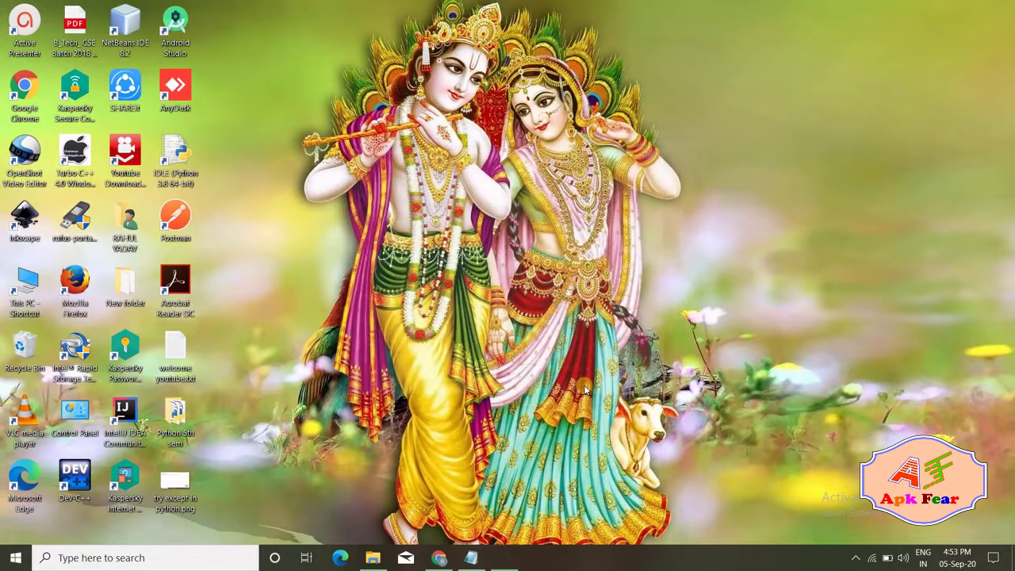
Launch Anaconda Navigator (anaconda3) and dismiss its welcome message so that it is not shown again.
{"action": "left_click", "coordinate": [12, 559]}
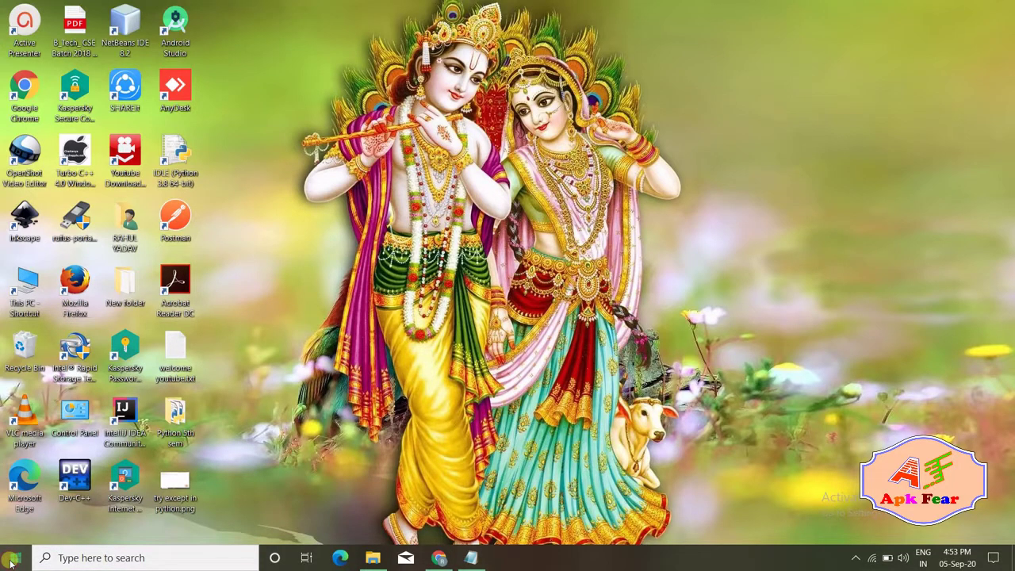
{"action": "left_click", "coordinate": [19, 559]}
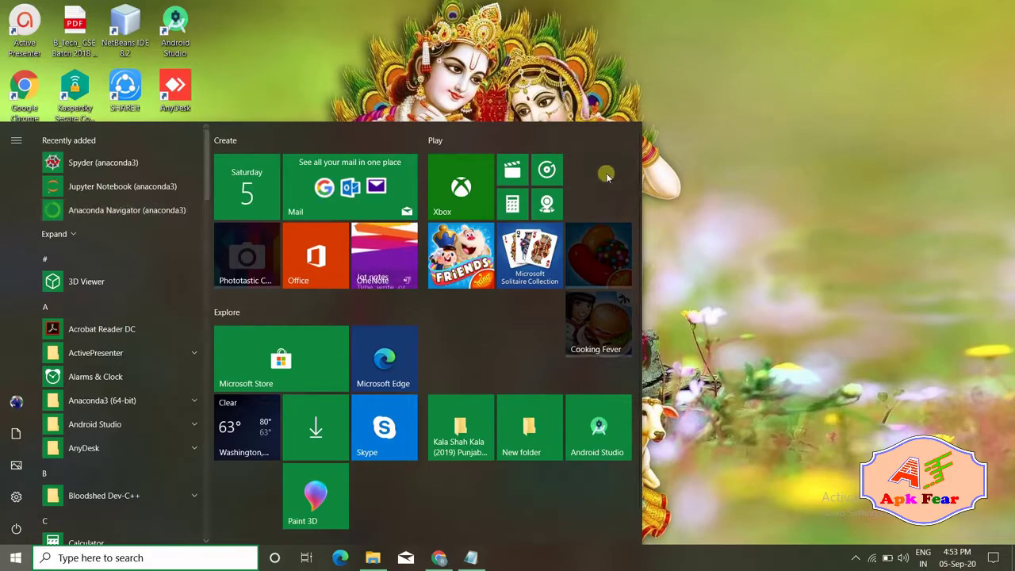
{"action": "left_click", "coordinate": [119, 210]}
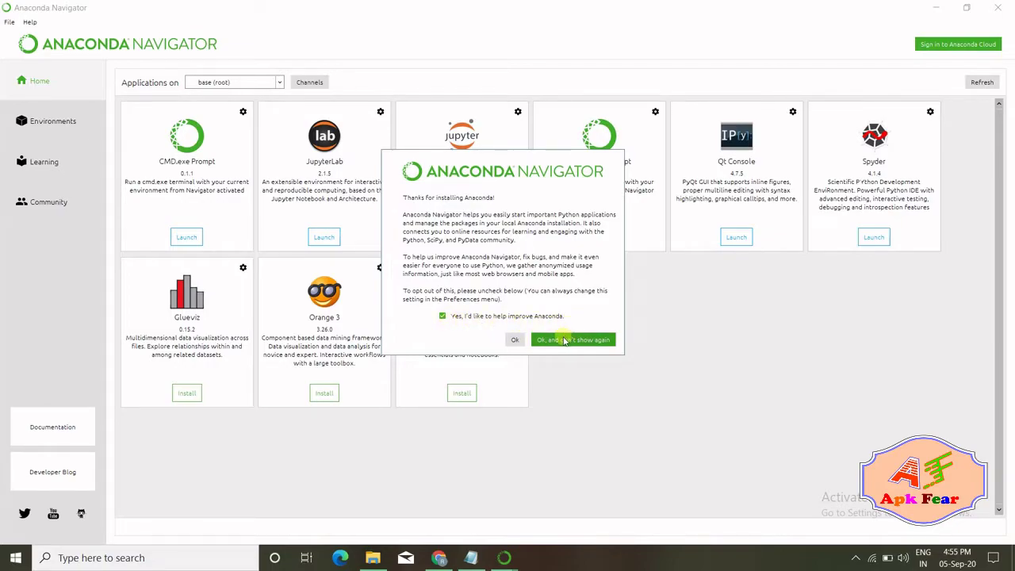
{"action": "left_click", "coordinate": [539, 340]}
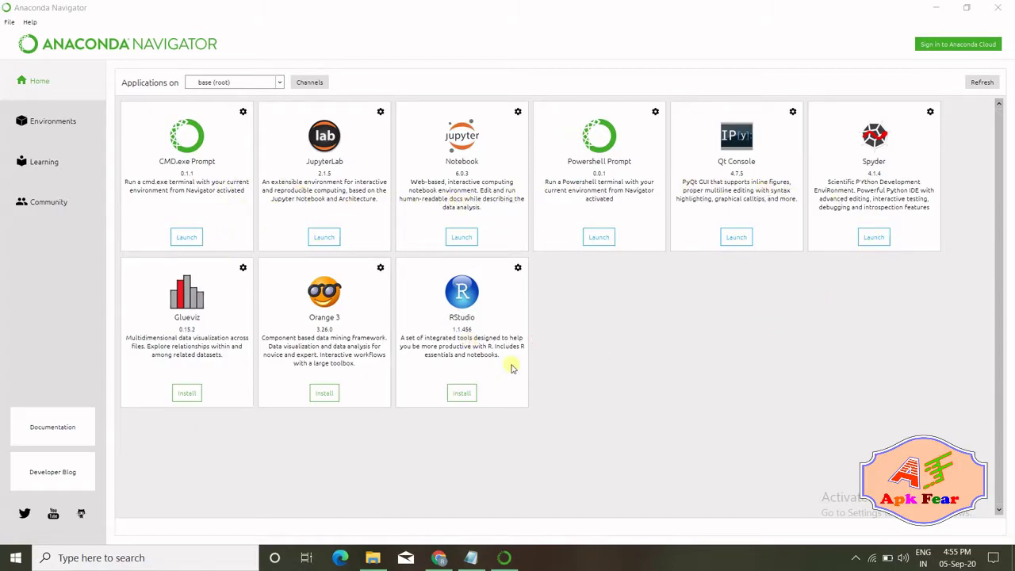
Launch Jupyter Notebook from Anaconda Navigator and create a new Python 3 notebook.
{"action": "left_click", "coordinate": [462, 238]}
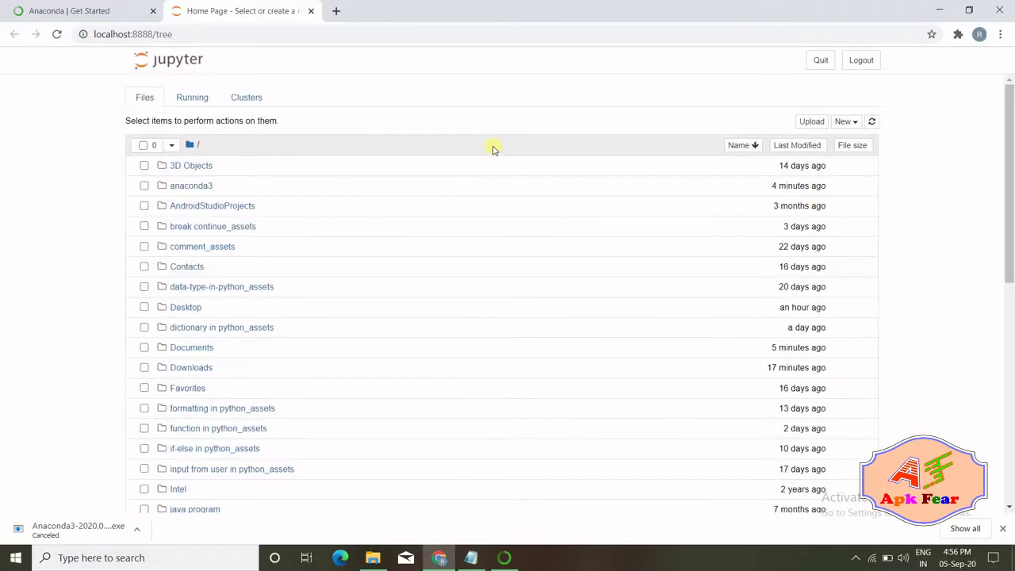
{"action": "left_click", "coordinate": [843, 122]}
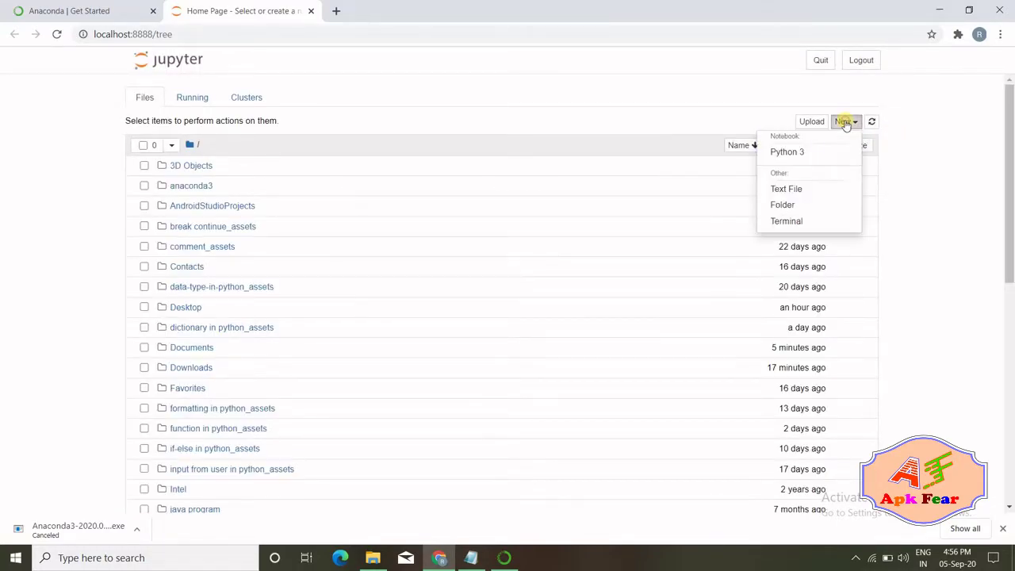
{"action": "left_click", "coordinate": [797, 152]}
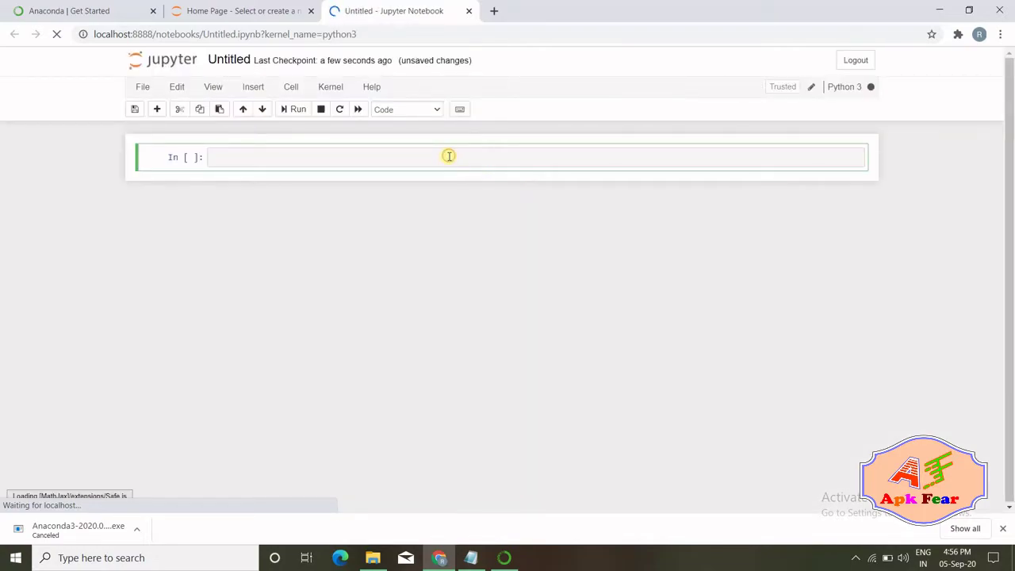
Enter print('hello') in the notebook's first cell and run it.
{"action": "type", "text": "pri"}
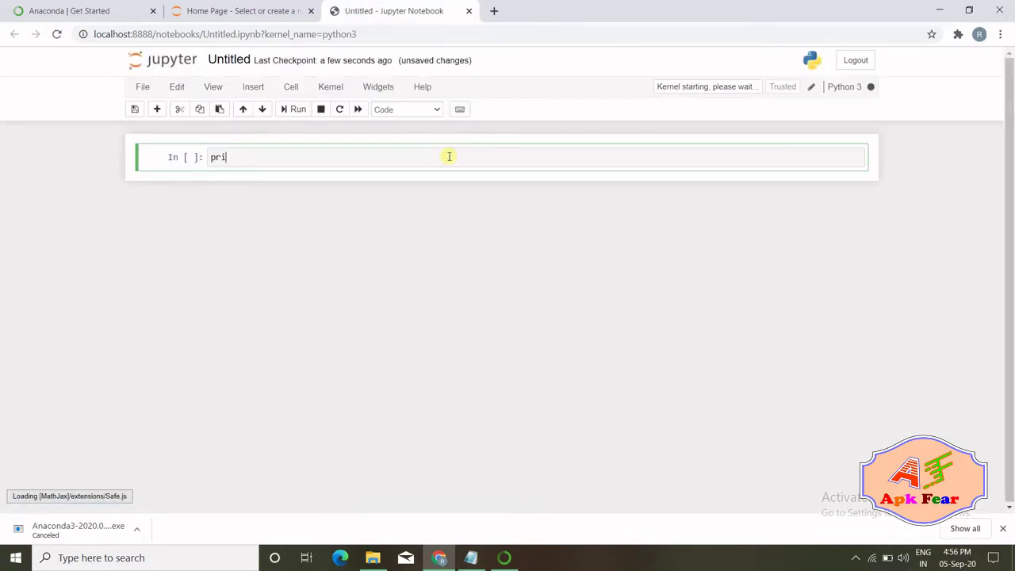
{"action": "type", "text": "nt('hello"}
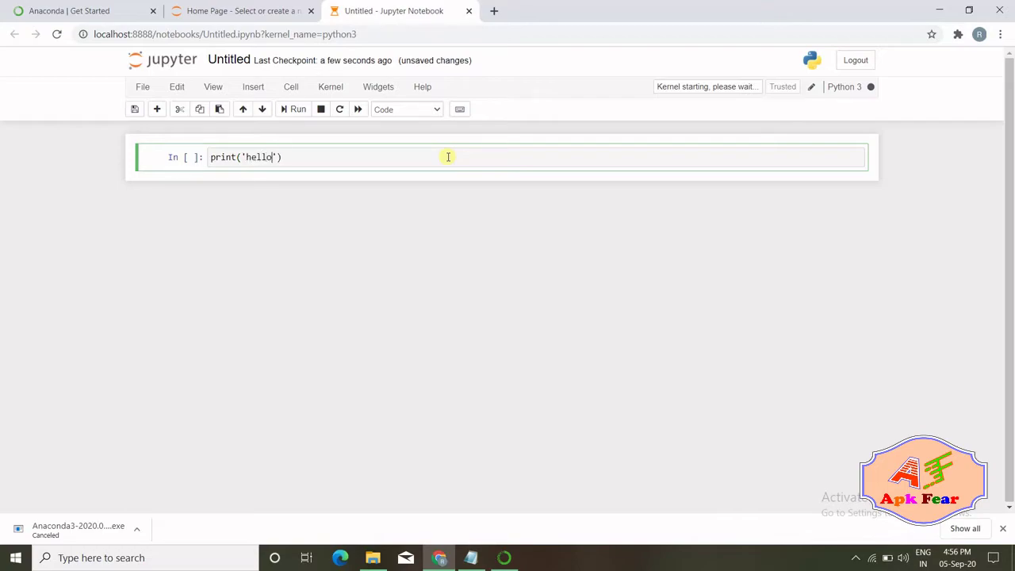
{"action": "key", "text": "shift+Return"}
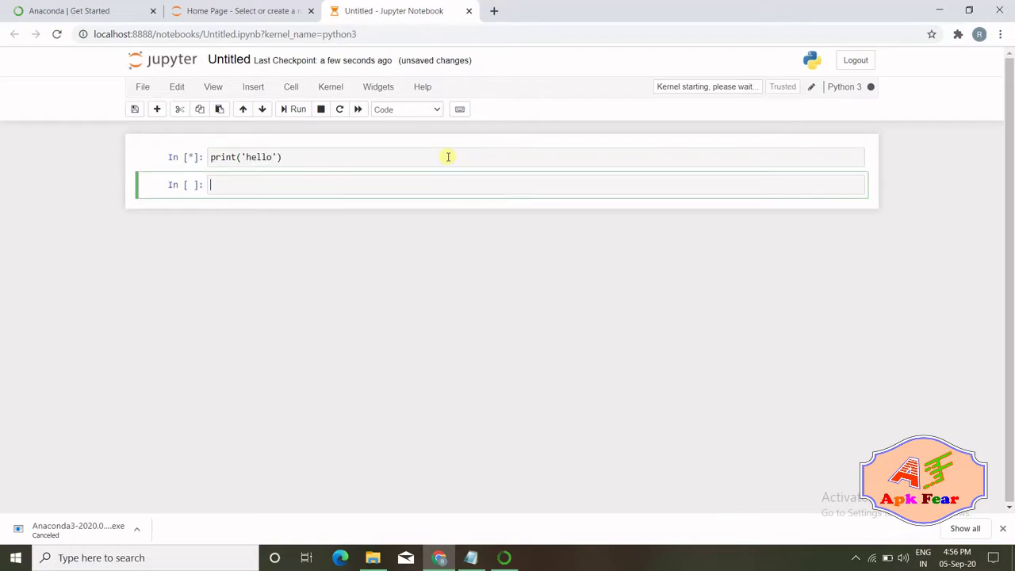
Highlight the output printed below the notebook's first cell.
{"action": "key", "text": "Escape"}
{"action": "left_click_drag", "start_coordinate": [252, 181], "coordinate": [195, 174]}
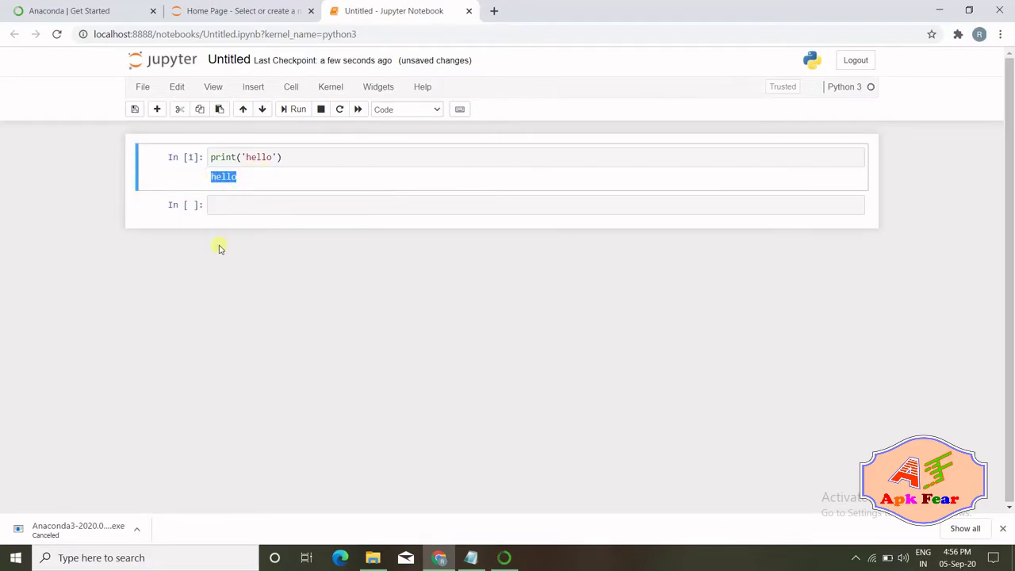
Minimize the browser and quit Anaconda Navigator, leaving the running notebook unselected in the list of applications to close.
{"action": "left_click", "coordinate": [939, 10]}
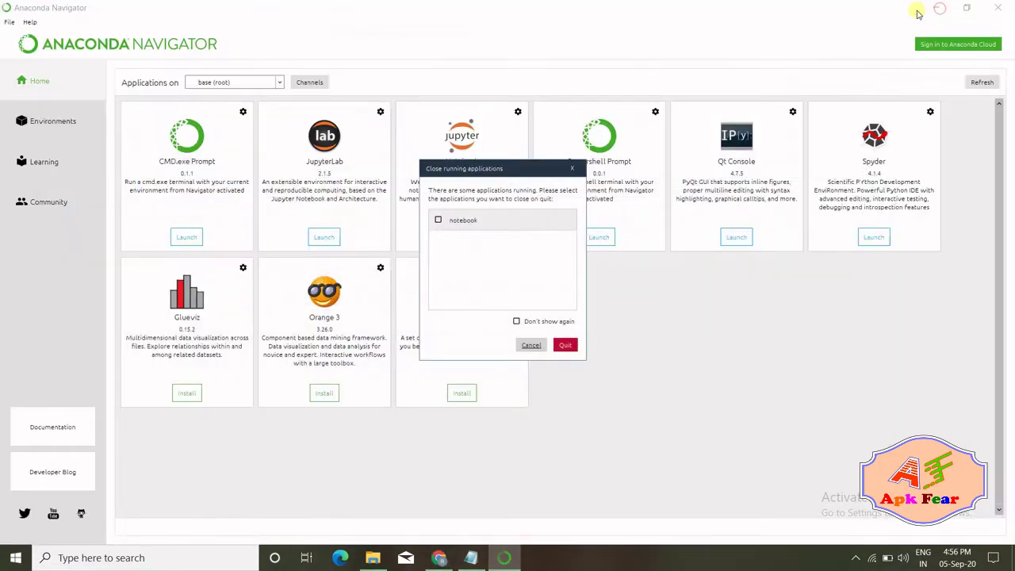
{"action": "left_click", "coordinate": [566, 345]}
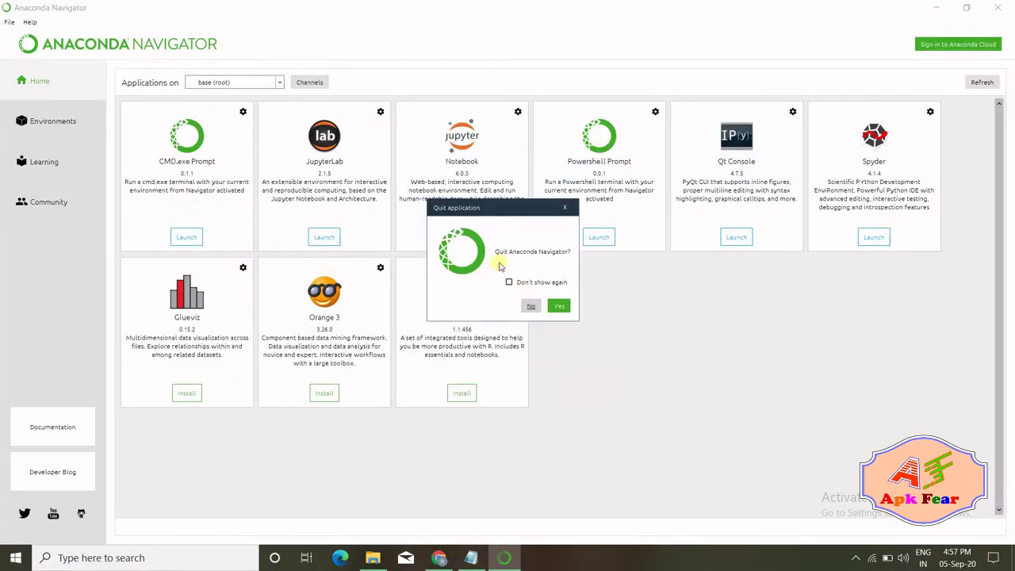
{"action": "left_click", "coordinate": [559, 309]}
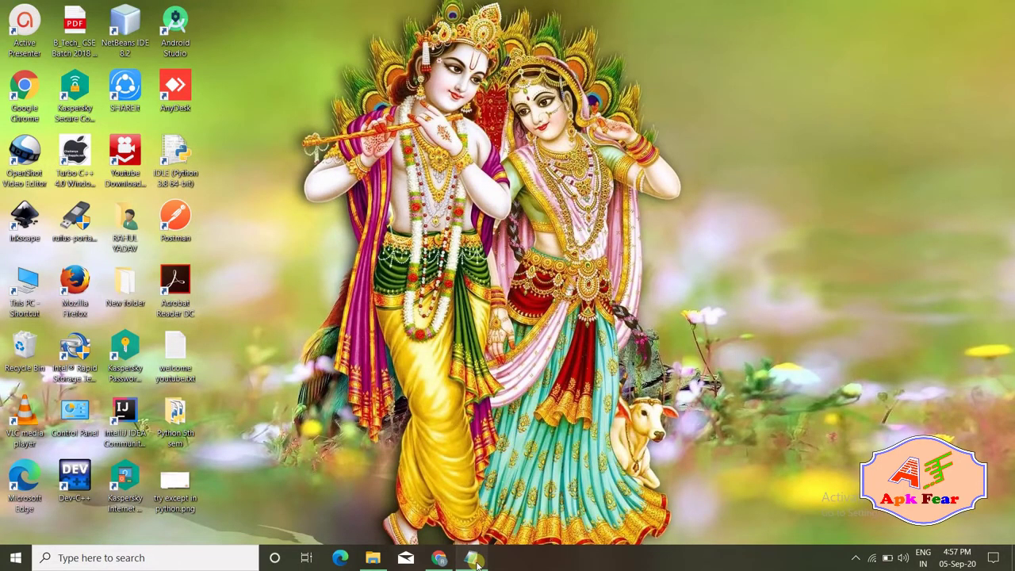
Switch to the open Notepad file and replace all of its text with "thanks for watching".
{"action": "left_click", "coordinate": [474, 559]}
{"action": "key", "text": "ctrl+a"}
{"action": "key", "text": "BackSpace"}
{"action": "type", "text": "thanks"}
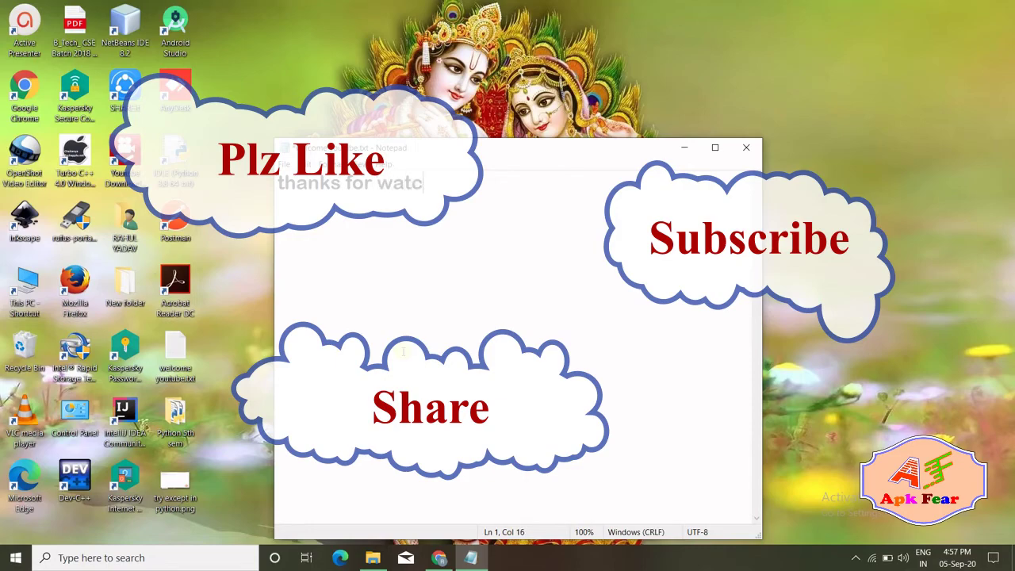
{"action": "type", "text": " for watching"}
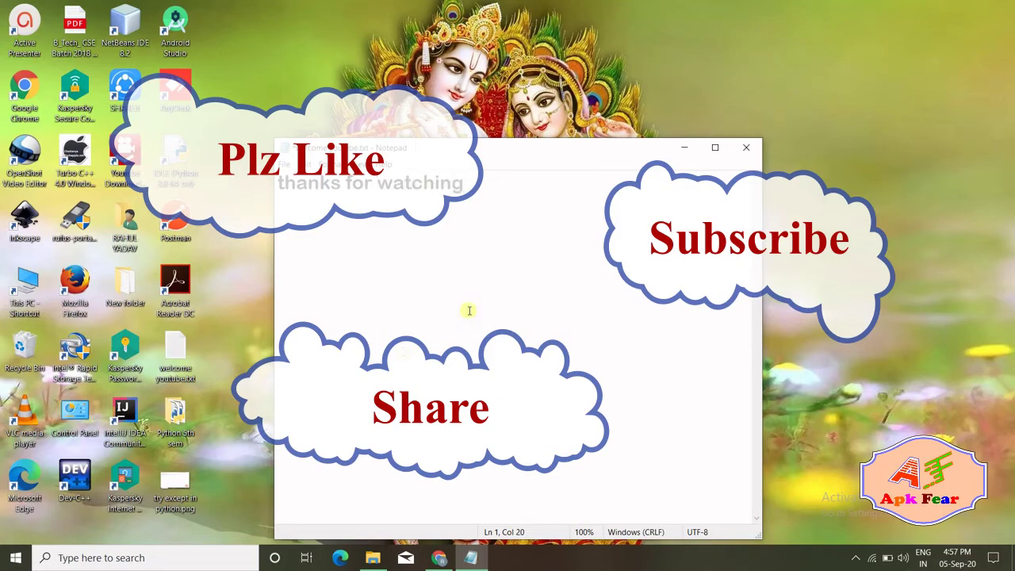
Select the whole line "thanks for watching" in the text file.
{"action": "key", "text": "shift+Left"}
{"action": "key", "text": "shift+Left"}
{"action": "key", "text": "shift+Left"}
{"action": "key", "text": "shift+Left"}
{"action": "key", "text": "shift+Left"}
{"action": "key", "text": "shift+Left"}
{"action": "key", "text": "shift+Left"}
{"action": "key", "text": "shift+Left"}
{"action": "key", "text": "shift+Left"}
{"action": "key", "text": "shift+Left"}
{"action": "key", "text": "shift+Left"}
{"action": "key", "text": "shift+Left"}
{"action": "key", "text": "shift+Left"}
{"action": "key", "text": "shift+Left"}
{"action": "key", "text": "shift+Left"}
{"action": "key", "text": "shift+Left"}
{"action": "key", "text": "shift+Left"}
{"action": "key", "text": "shift+Left"}
{"action": "key", "text": "shift+Left"}
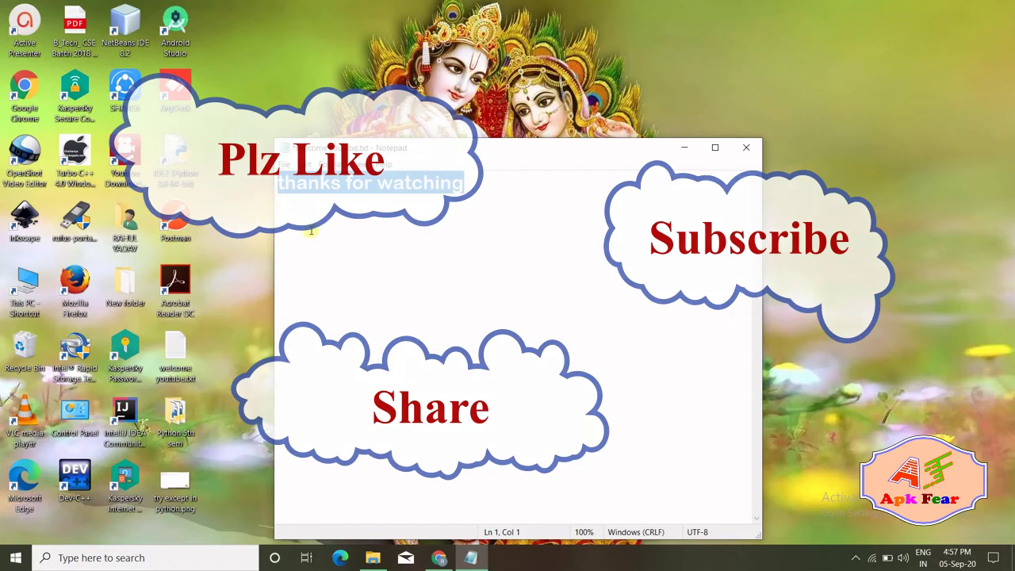